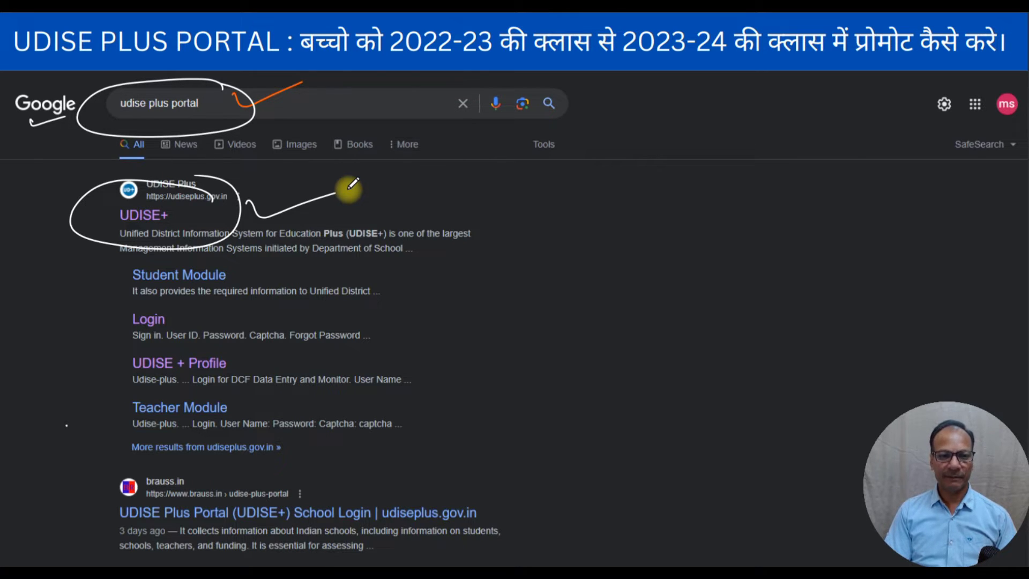
Step: Advance the slides to the udiseplus.gov.in 'Welcome to UDISE+' homepage from the search results
{"action": "key", "text": "Right"}
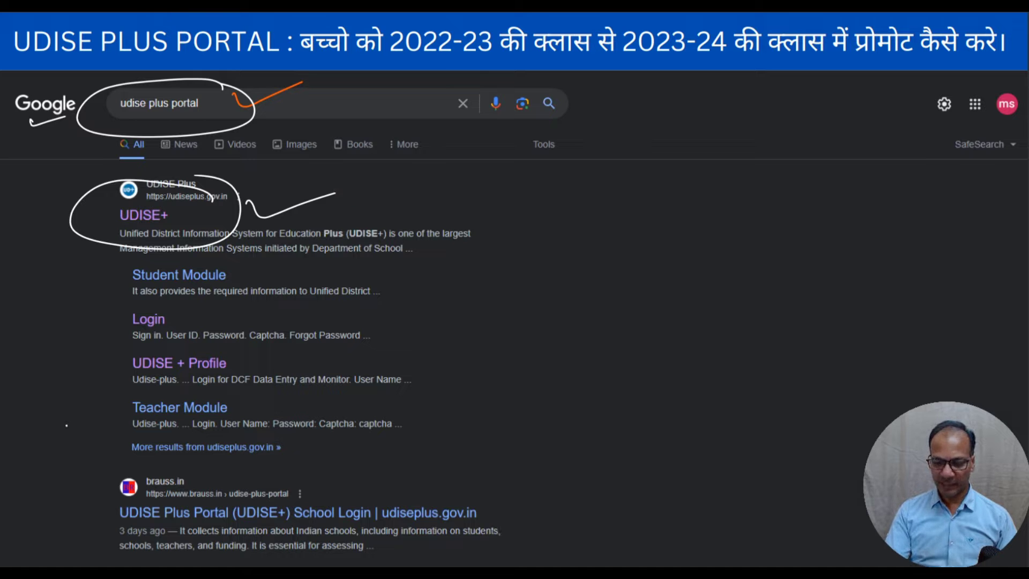
{"action": "key", "text": "Right"}
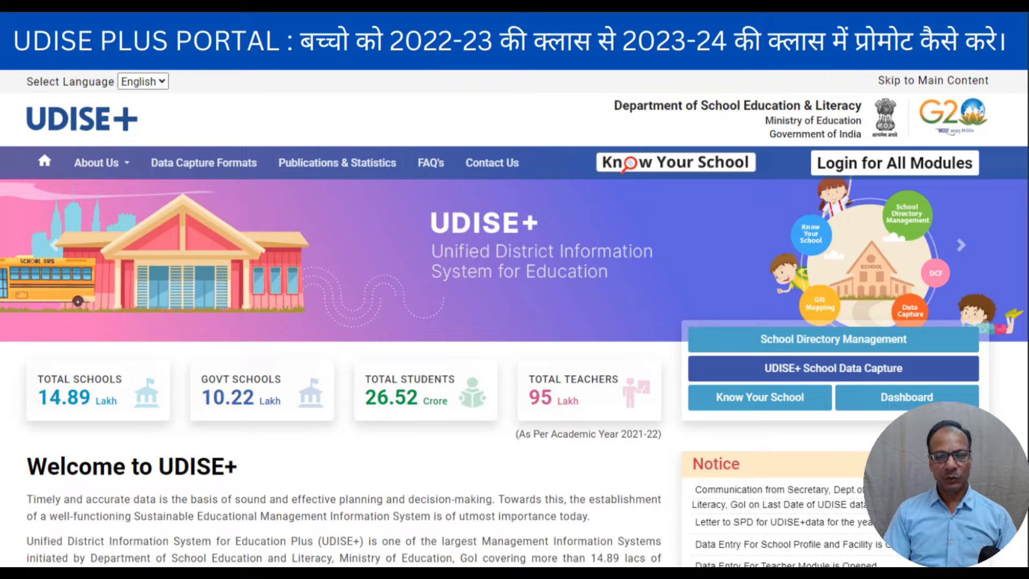
Step: Circle the 'Login for All Modules' link and draw a tick pointing at it
{"action": "mouse_move", "coordinate": [989, 158]}
{"action": "left_mouse_down"}
{"action": "mouse_move", "coordinate": [804, 161]}
{"action": "mouse_move", "coordinate": [992, 163]}
{"action": "left_mouse_up"}
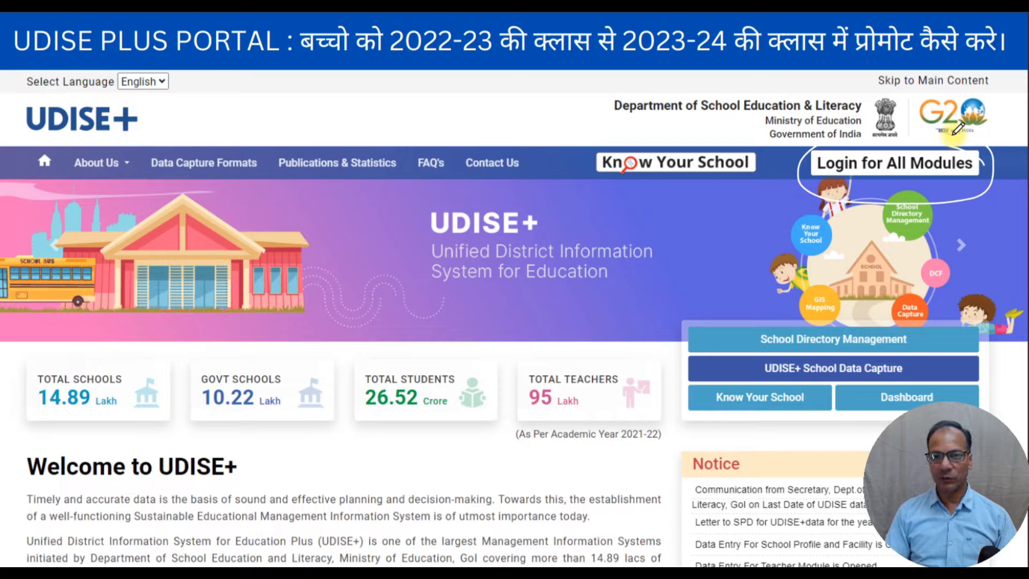
{"action": "left_click_drag", "start_coordinate": [748, 197], "coordinate": [804, 173]}
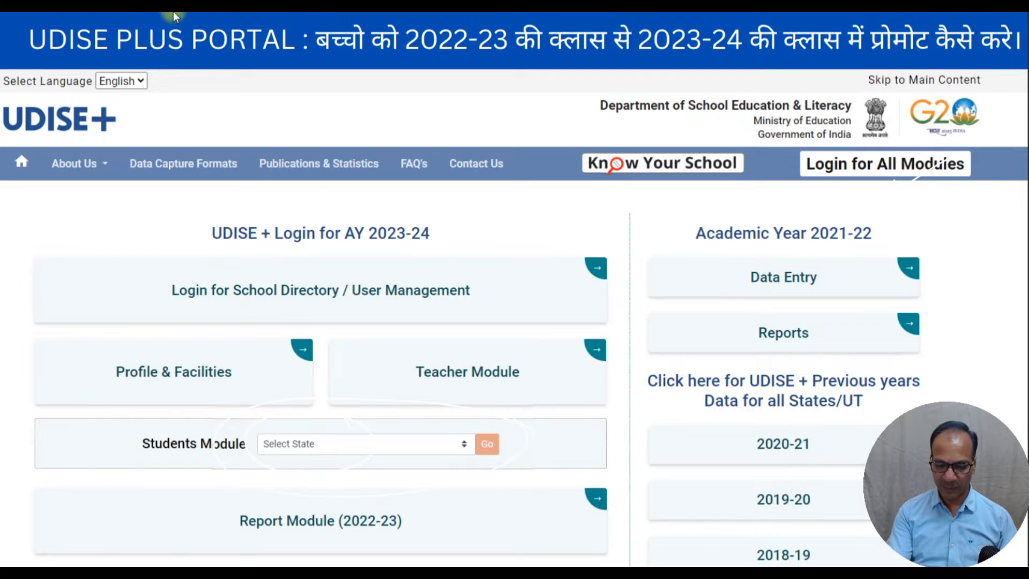
Step: With an orange pen, circle the Students Module state choice and tick the all-modules login link
{"action": "left_click", "coordinate": [142, 5]}
{"action": "left_click", "coordinate": [205, 69]}
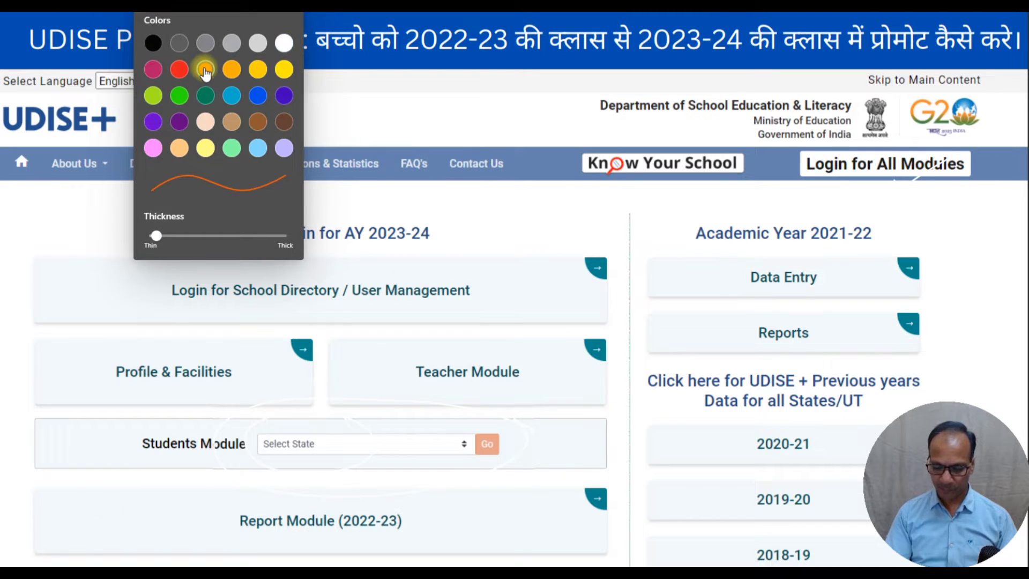
{"action": "mouse_move", "coordinate": [539, 435]}
{"action": "left_mouse_down"}
{"action": "mouse_move", "coordinate": [219, 463]}
{"action": "mouse_move", "coordinate": [485, 417]}
{"action": "left_mouse_up"}
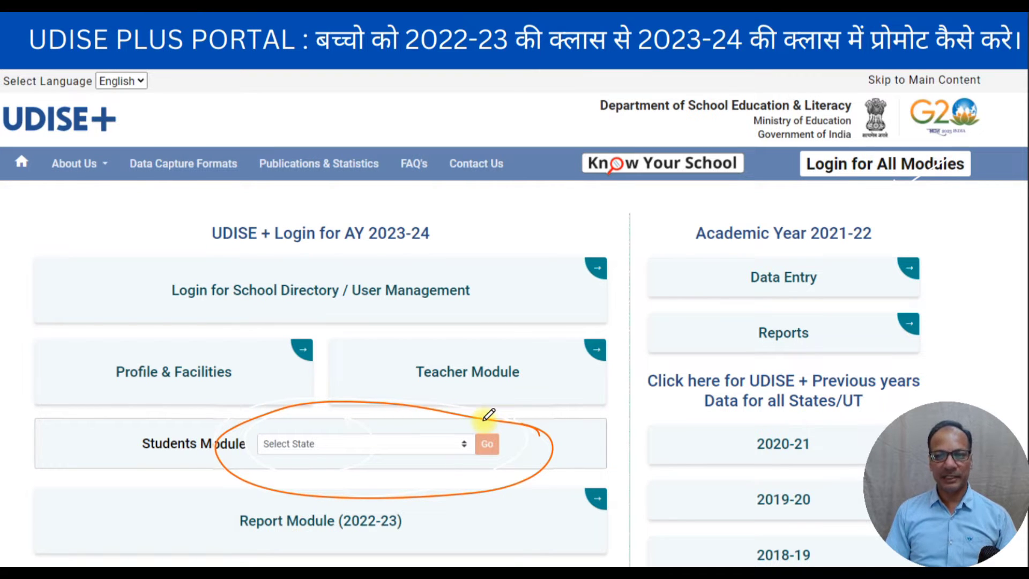
{"action": "left_click_drag", "start_coordinate": [786, 173], "coordinate": [876, 144]}
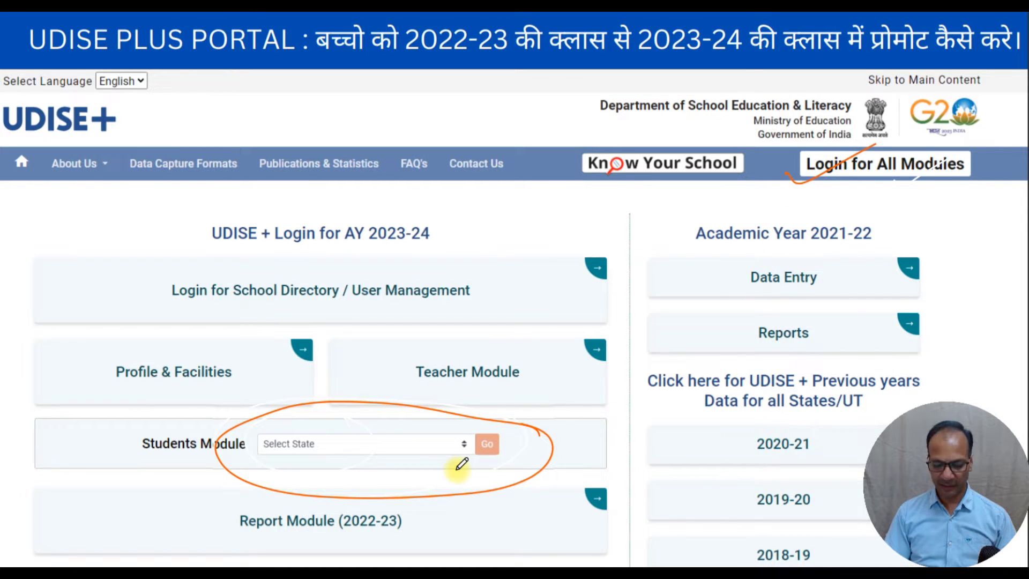
Step: Move to the slide with MADHYA PRADESH selected and circle the Students Module step
{"action": "key", "text": "Right"}
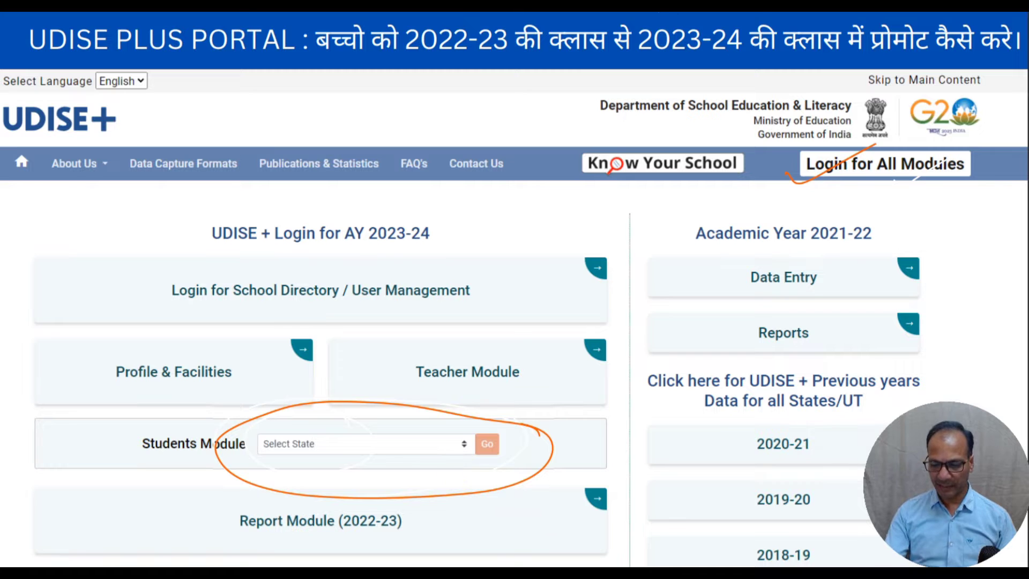
{"action": "key", "text": "Right"}
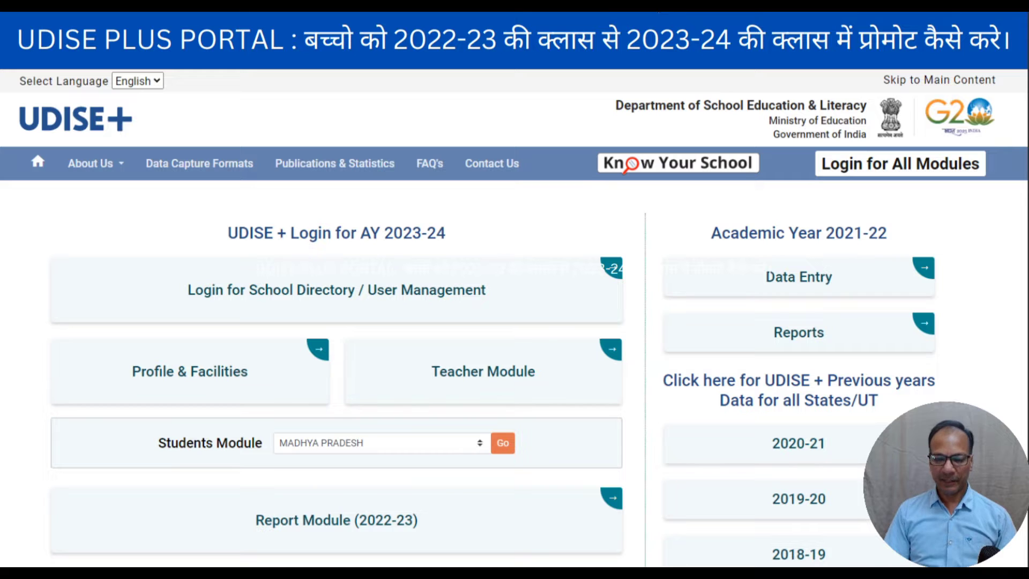
{"action": "mouse_move", "coordinate": [544, 425]}
{"action": "left_mouse_down"}
{"action": "mouse_move", "coordinate": [471, 459]}
{"action": "mouse_move", "coordinate": [513, 400]}
{"action": "mouse_move", "coordinate": [535, 425]}
{"action": "mouse_move", "coordinate": [630, 400]}
{"action": "left_mouse_up"}
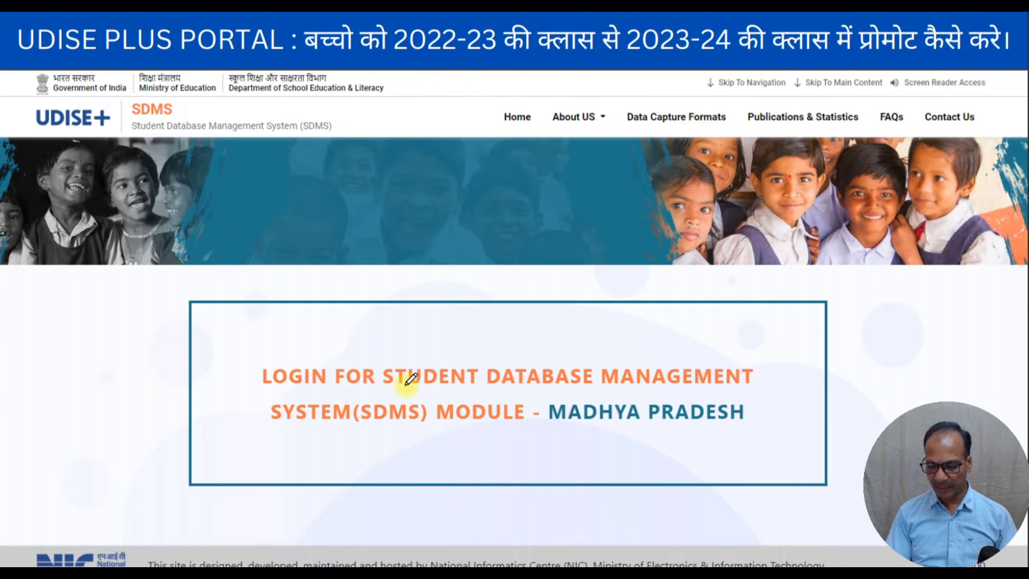
Step: Underline 'STUDENT DATABASE' in the SDMS login title and circle it in green
{"action": "left_click_drag", "start_coordinate": [392, 392], "coordinate": [517, 394]}
{"action": "left_click_drag", "start_coordinate": [391, 392], "coordinate": [610, 390]}
{"action": "left_click", "coordinate": [218, 7]}
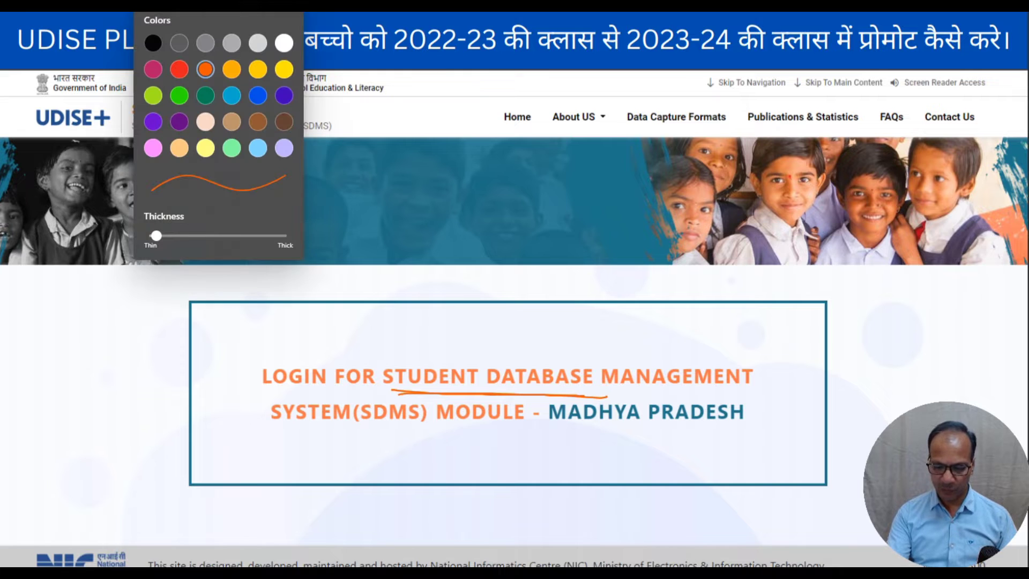
{"action": "left_click", "coordinate": [179, 96]}
{"action": "left_click", "coordinate": [146, 448]}
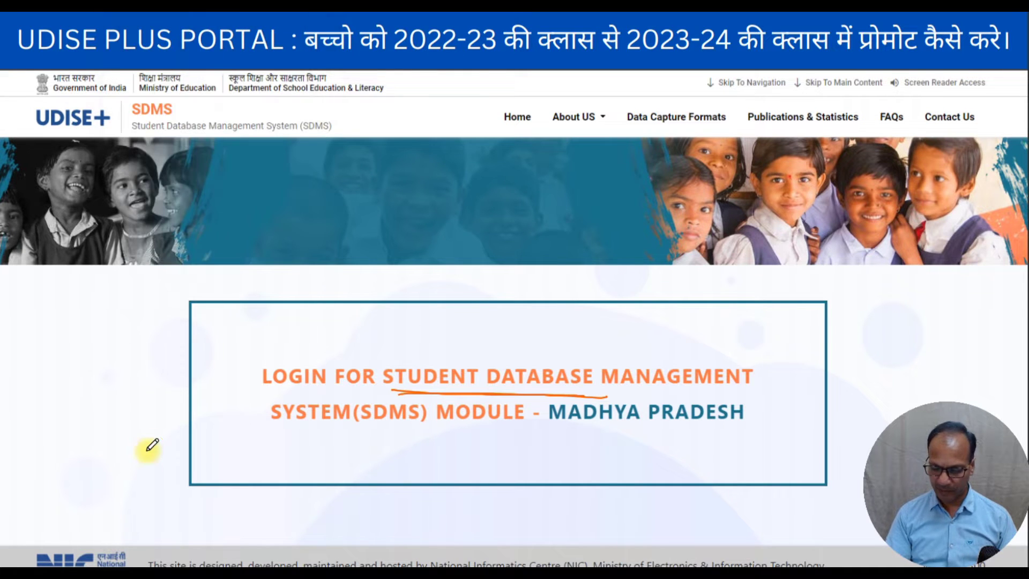
{"action": "mouse_move", "coordinate": [398, 385]}
{"action": "left_mouse_down"}
{"action": "mouse_move", "coordinate": [757, 386]}
{"action": "mouse_move", "coordinate": [501, 324]}
{"action": "mouse_move", "coordinate": [412, 385]}
{"action": "left_mouse_up"}
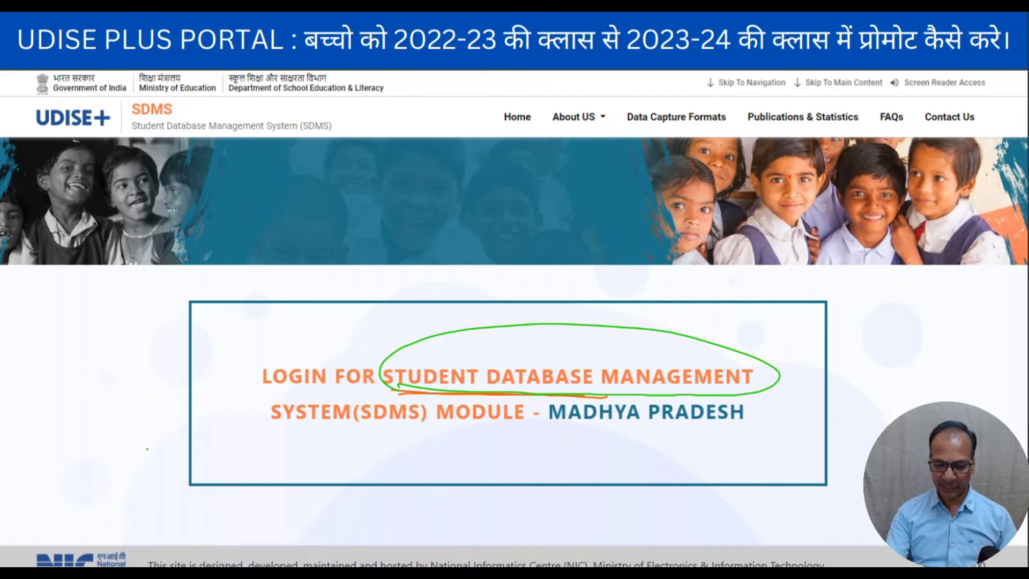
Step: Tick MADHYA PRADESH in the title, then advance to the Sign in and Forgot Password slide
{"action": "left_click", "coordinate": [218, 6]}
{"action": "left_click", "coordinate": [180, 80]}
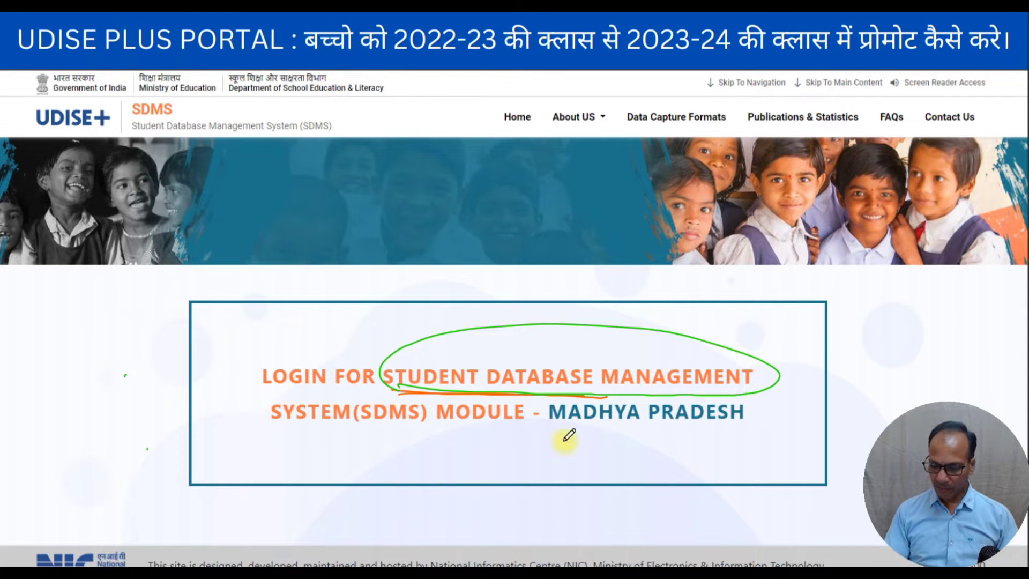
{"action": "left_click_drag", "start_coordinate": [496, 432], "coordinate": [598, 387]}
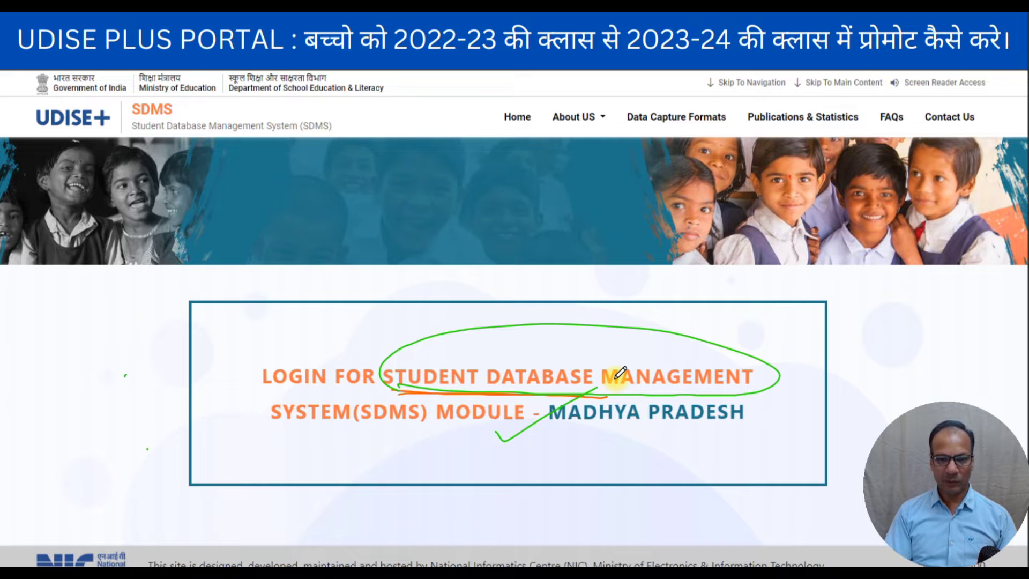
{"action": "key", "text": "Right"}
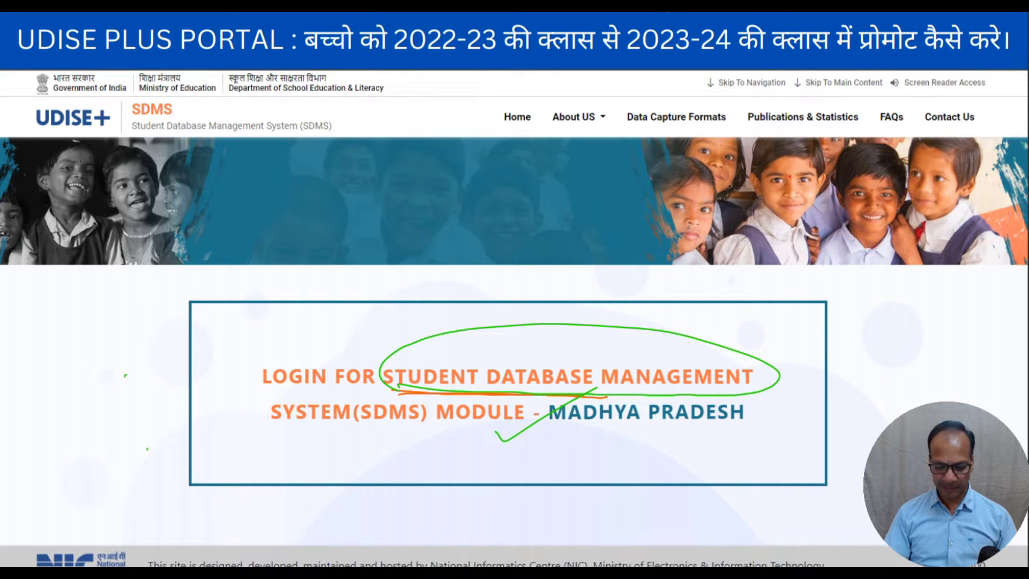
{"action": "key", "text": "Right"}
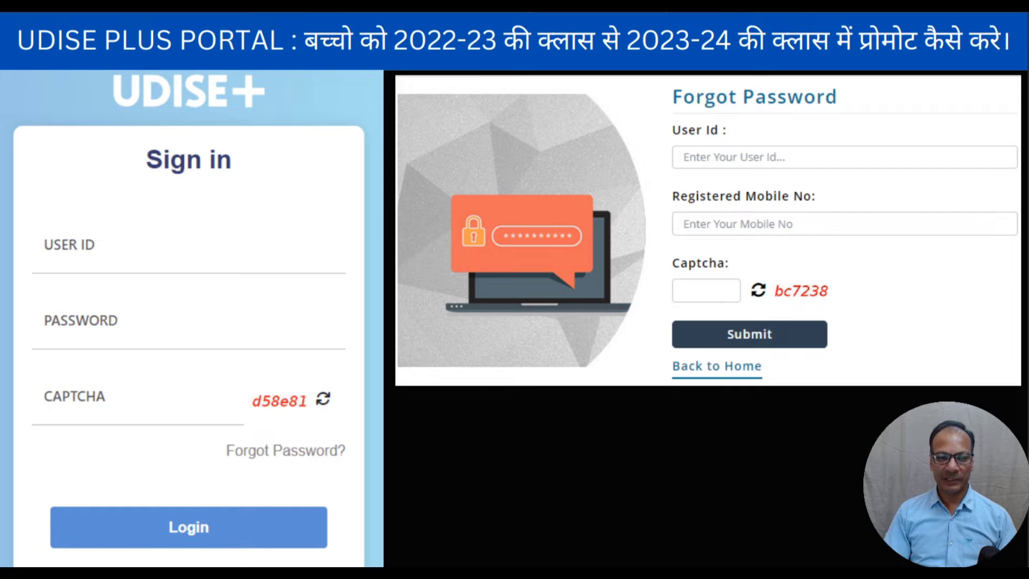
{"action": "key", "text": "Left"}
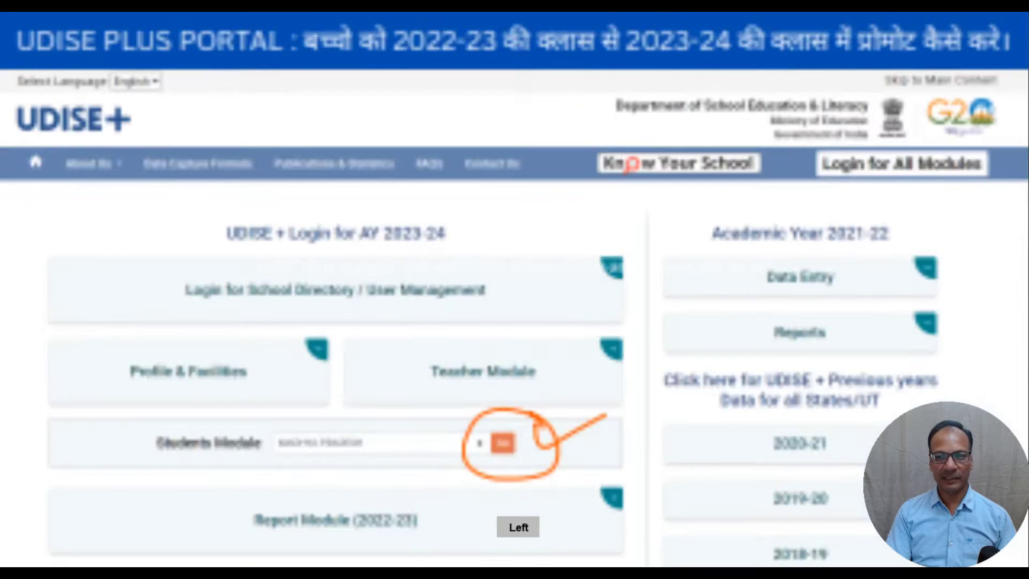
{"action": "key", "text": "Left"}
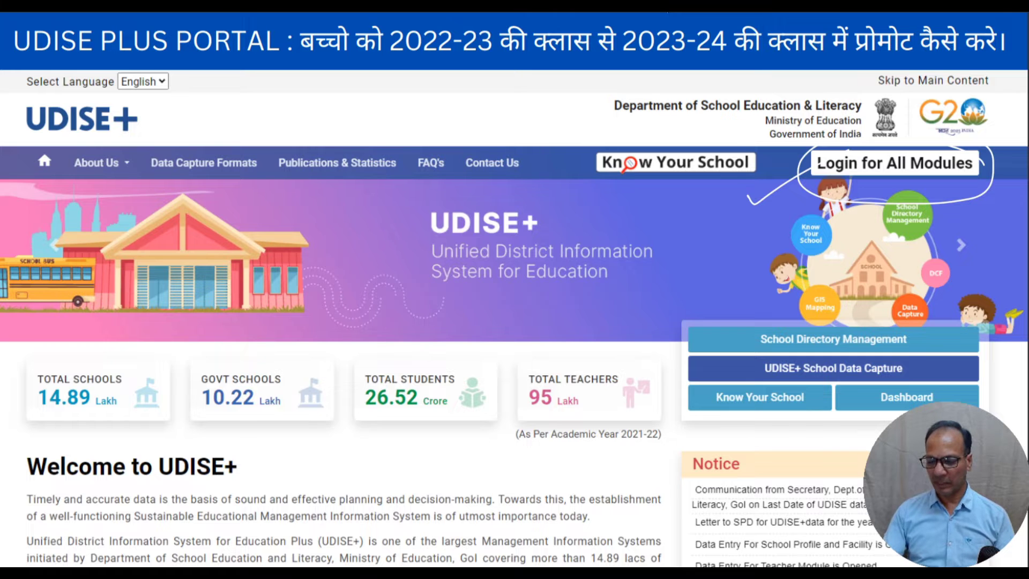
{"action": "key", "text": "Right"}
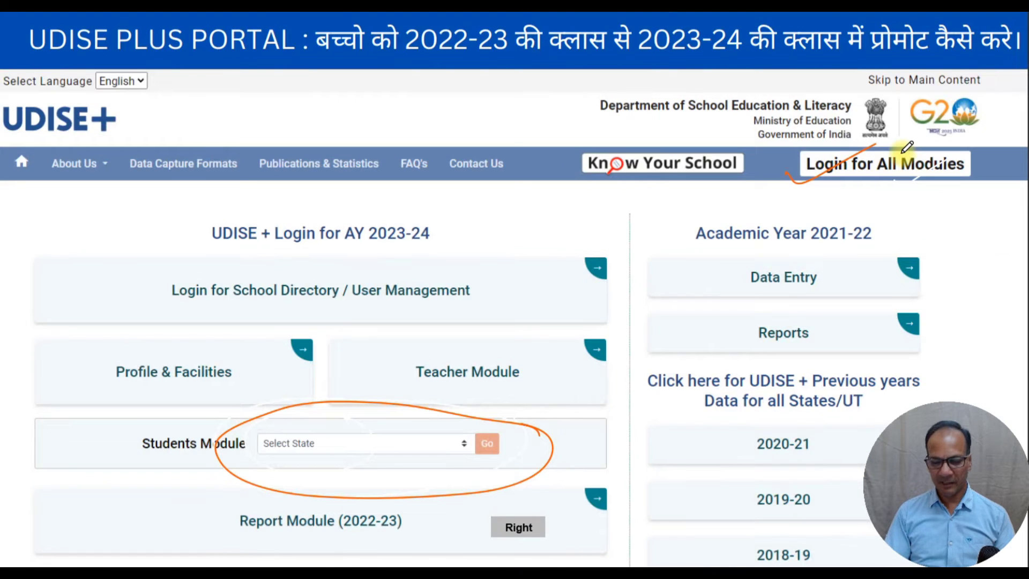
{"action": "left_click_drag", "start_coordinate": [362, 423], "coordinate": [420, 380]}
{"action": "left_click_drag", "start_coordinate": [498, 425], "coordinate": [555, 404]}
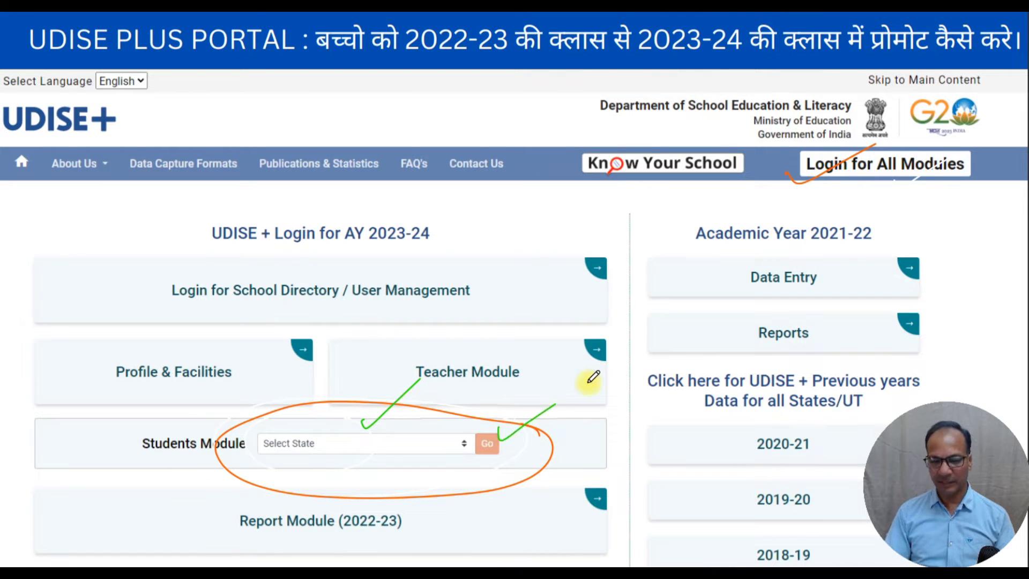
{"action": "key", "text": "Right"}
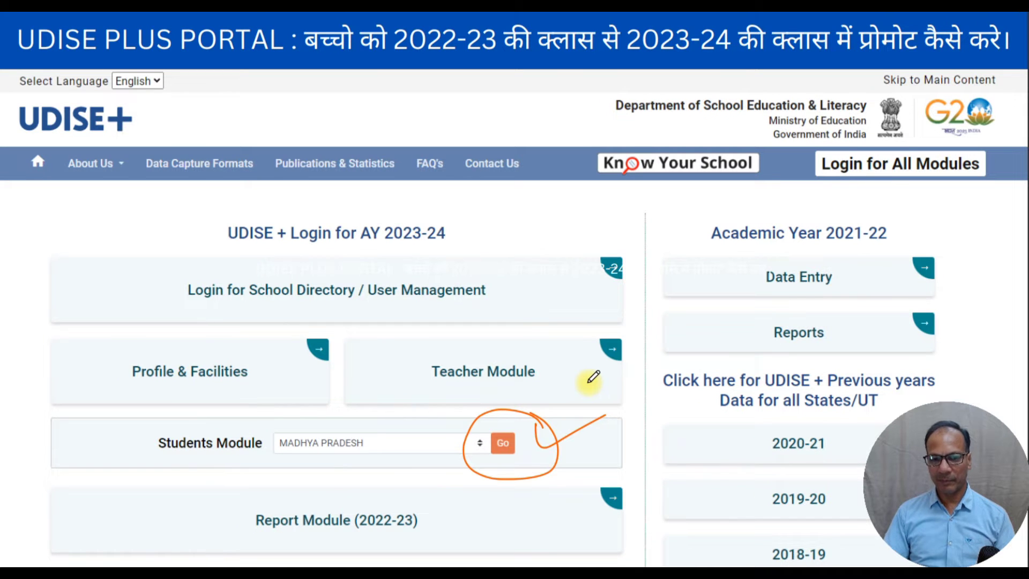
{"action": "key", "text": "Right"}
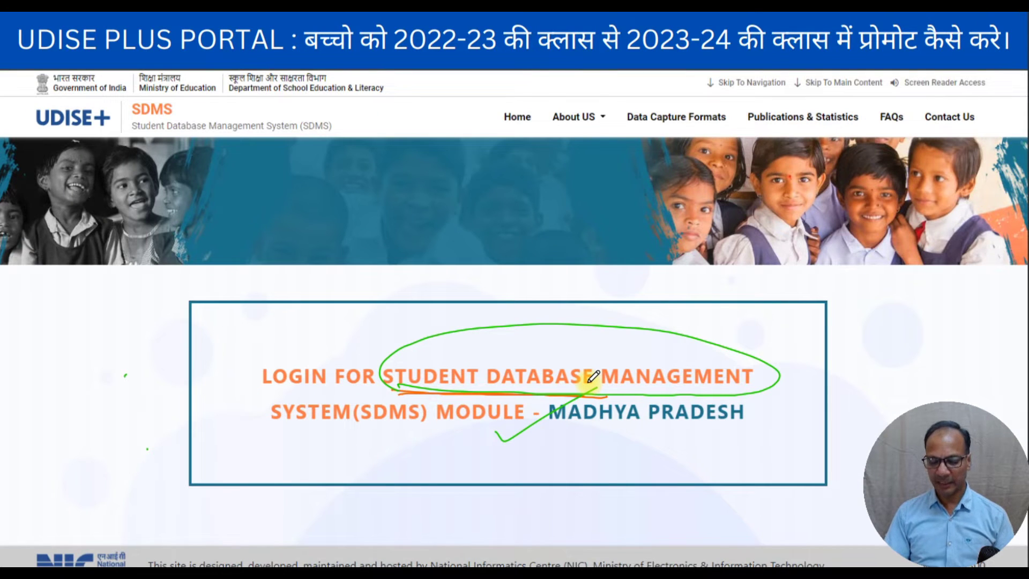
{"action": "left_click_drag", "start_coordinate": [546, 305], "coordinate": [567, 292]}
{"action": "key", "text": "Right"}
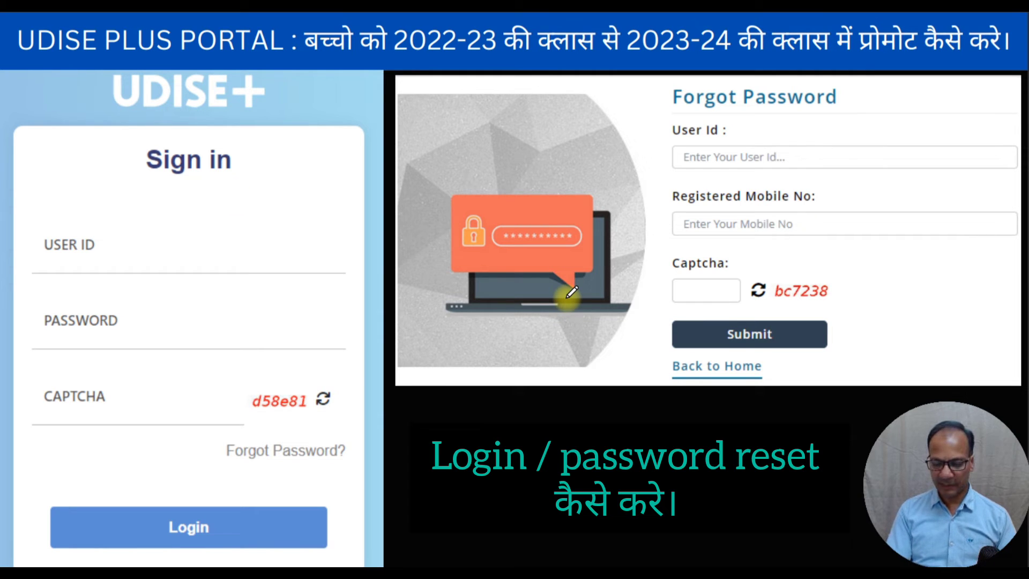
Step: Underline the Sign in heading in green, tick USER ID, and handwrite a note beside it
{"action": "left_click_drag", "start_coordinate": [140, 185], "coordinate": [275, 186]}
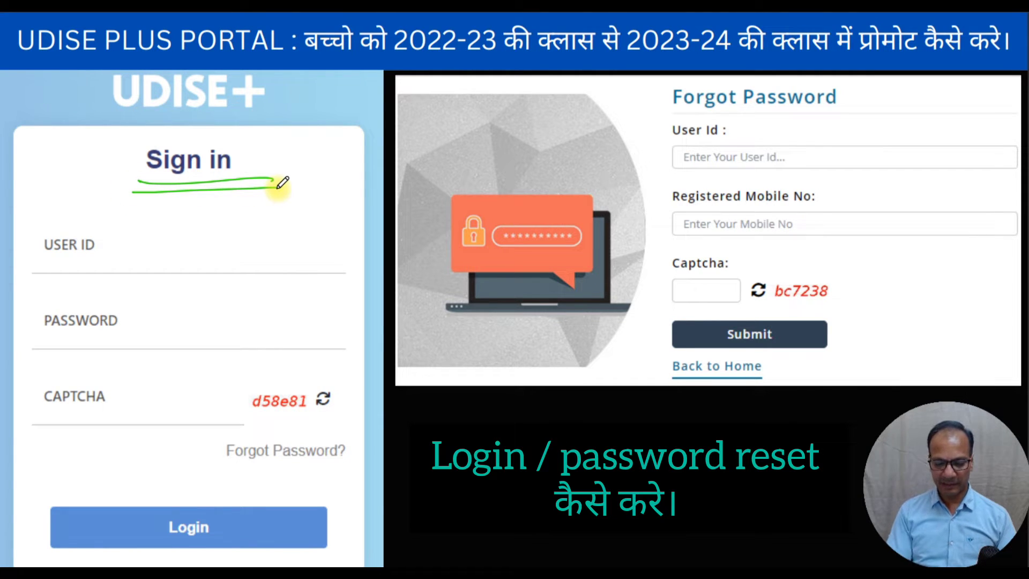
{"action": "left_click_drag", "start_coordinate": [148, 239], "coordinate": [220, 225]}
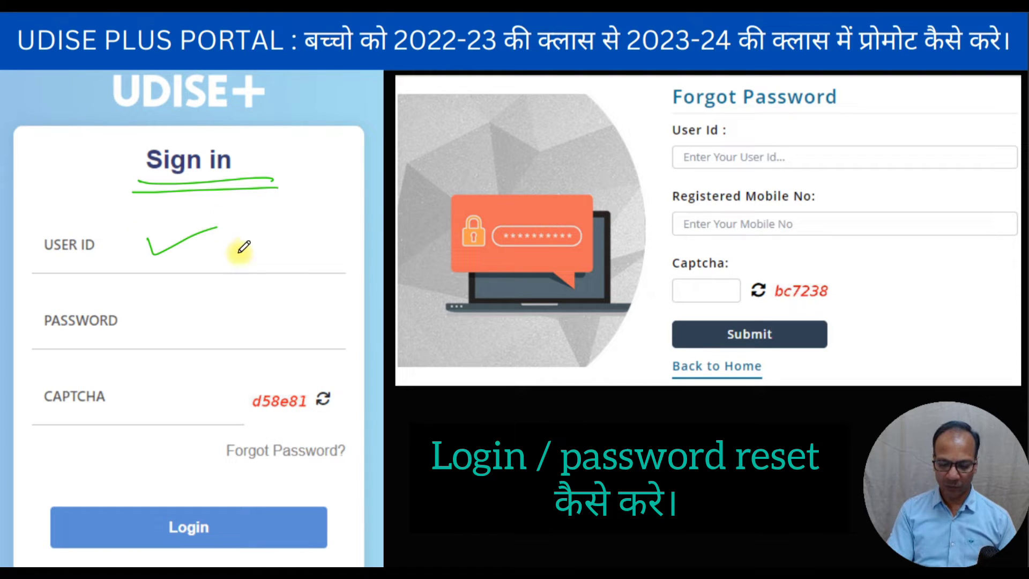
{"action": "mouse_move", "coordinate": [257, 238]}
{"action": "left_mouse_down"}
{"action": "mouse_move", "coordinate": [240, 261]}
{"action": "mouse_move", "coordinate": [250, 251]}
{"action": "left_mouse_up"}
{"action": "mouse_move", "coordinate": [264, 239]}
{"action": "left_mouse_down"}
{"action": "mouse_move", "coordinate": [263, 256]}
{"action": "mouse_move", "coordinate": [287, 222]}
{"action": "mouse_move", "coordinate": [315, 227]}
{"action": "left_mouse_up"}
{"action": "mouse_move", "coordinate": [287, 279]}
{"action": "left_mouse_down"}
{"action": "mouse_move", "coordinate": [322, 283]}
{"action": "mouse_move", "coordinate": [307, 298]}
{"action": "left_mouse_up"}
{"action": "left_click_drag", "start_coordinate": [303, 258], "coordinate": [326, 271]}
{"action": "left_click_drag", "start_coordinate": [342, 276], "coordinate": [328, 293]}
Step: In orange, underline the note and tick Sign in, PASSWORD, CAPTCHA and the login/forgot-password step
{"action": "left_click", "coordinate": [323, 307]}
{"action": "left_click", "coordinate": [153, 10]}
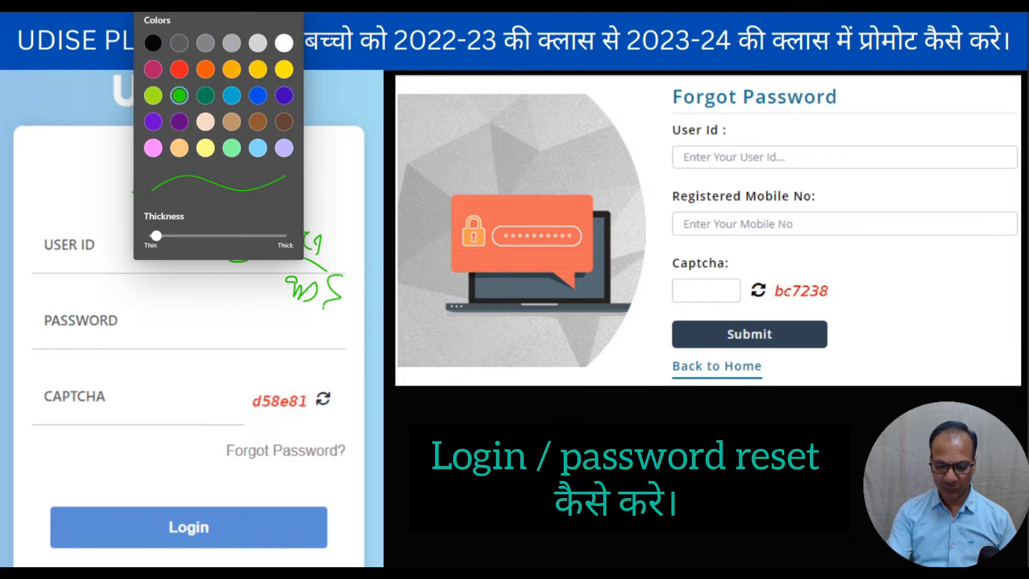
{"action": "left_click", "coordinate": [206, 70]}
{"action": "left_click_drag", "start_coordinate": [250, 318], "coordinate": [343, 312]}
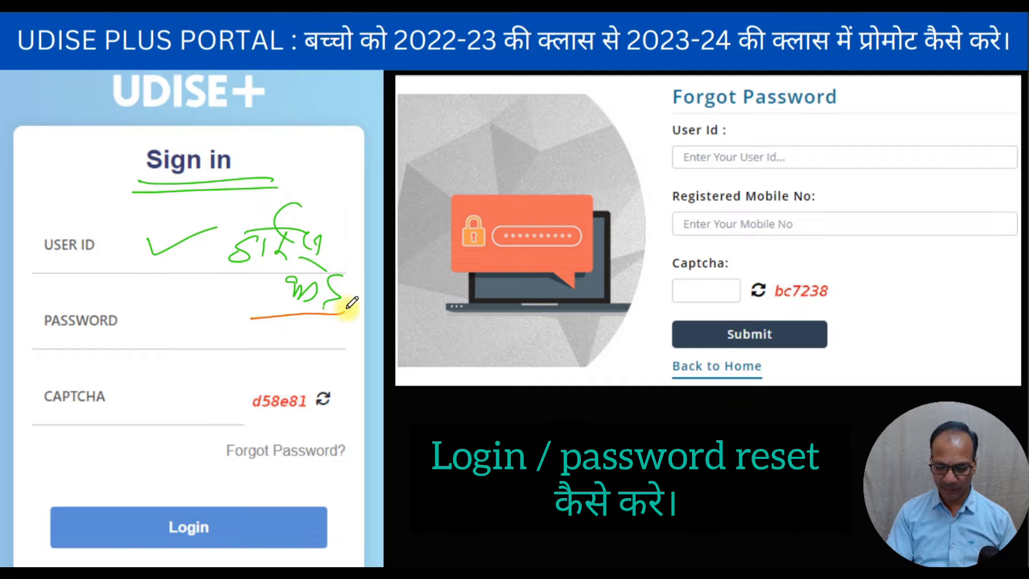
{"action": "mouse_move", "coordinate": [269, 196]}
{"action": "left_mouse_down"}
{"action": "mouse_move", "coordinate": [280, 213]}
{"action": "mouse_move", "coordinate": [328, 187]}
{"action": "left_mouse_up"}
{"action": "left_click_drag", "start_coordinate": [127, 320], "coordinate": [202, 296]}
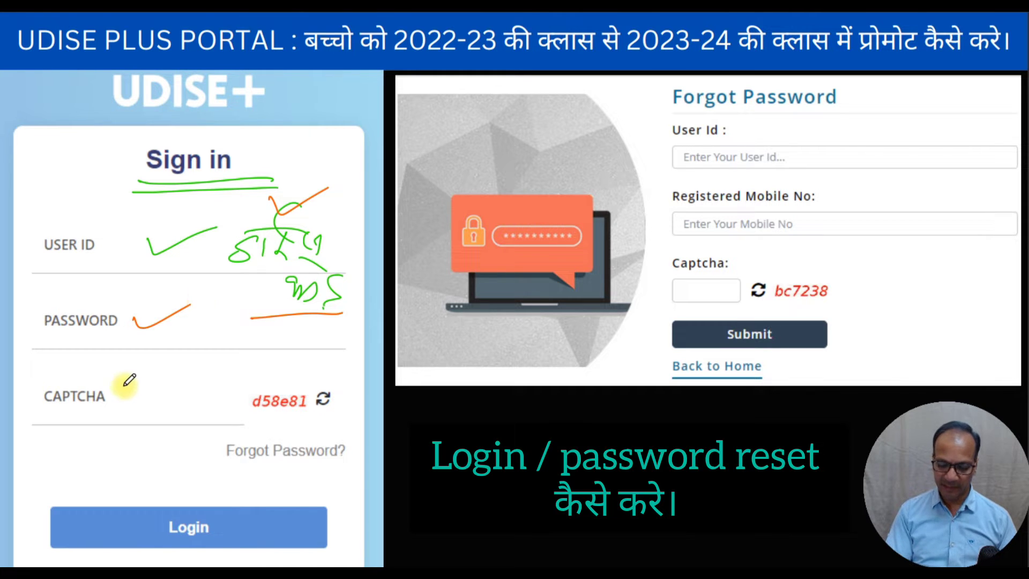
{"action": "left_click_drag", "start_coordinate": [129, 396], "coordinate": [184, 380]}
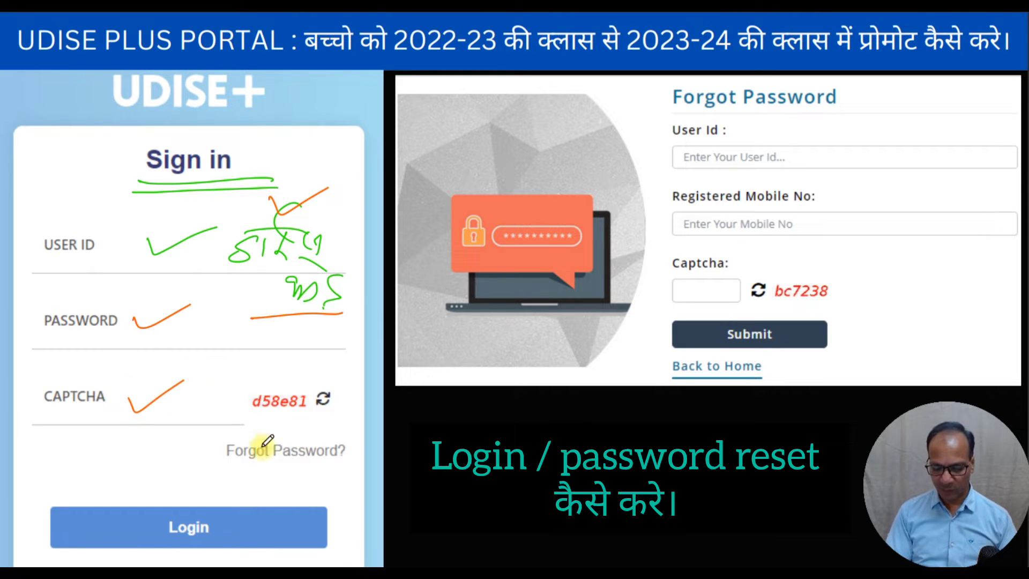
{"action": "left_click_drag", "start_coordinate": [189, 509], "coordinate": [284, 464]}
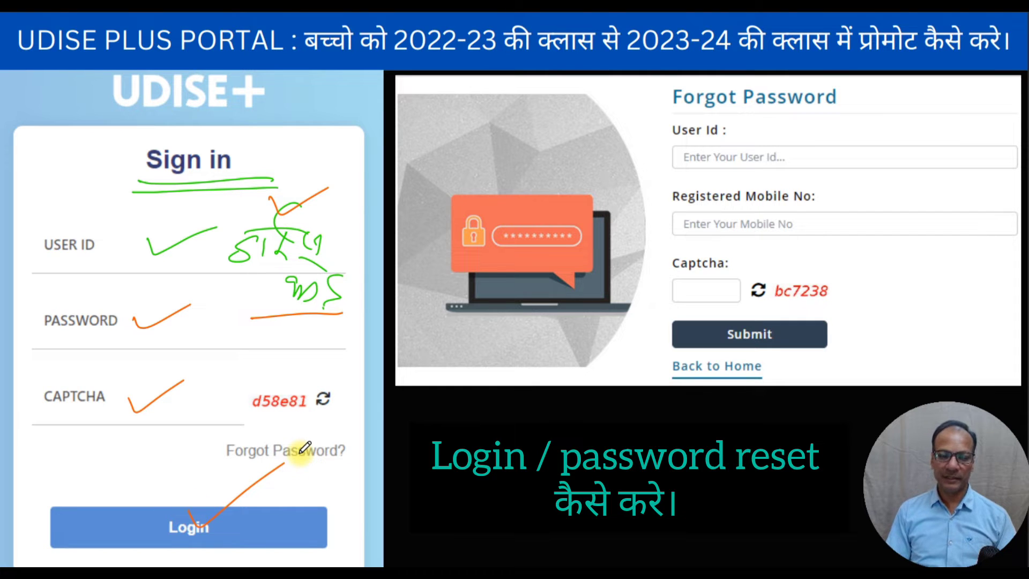